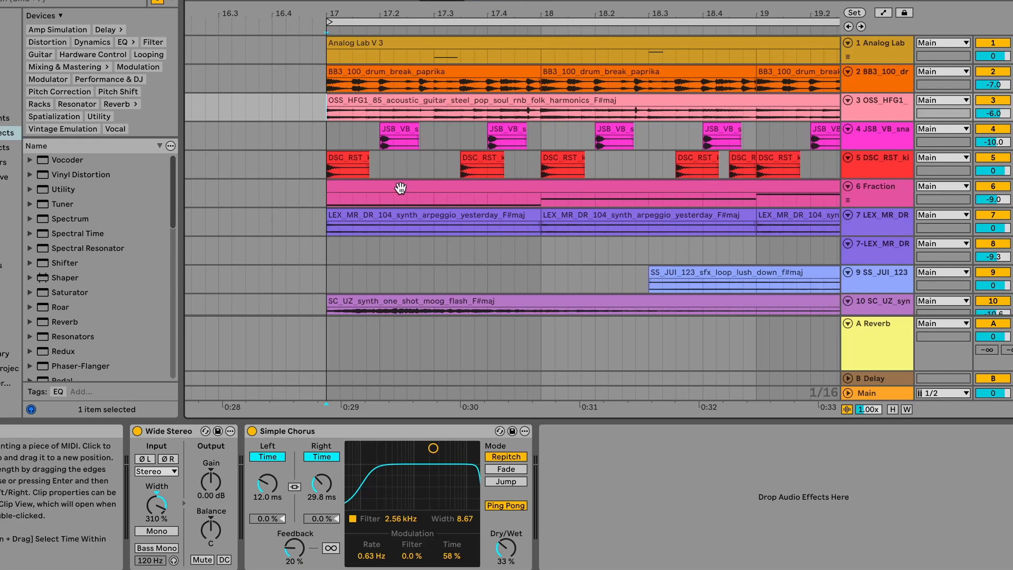
# - Select the acoustic guitar harmonics clip on track 3 and play the arrangement from bar 17
pyautogui.click(417, 73)
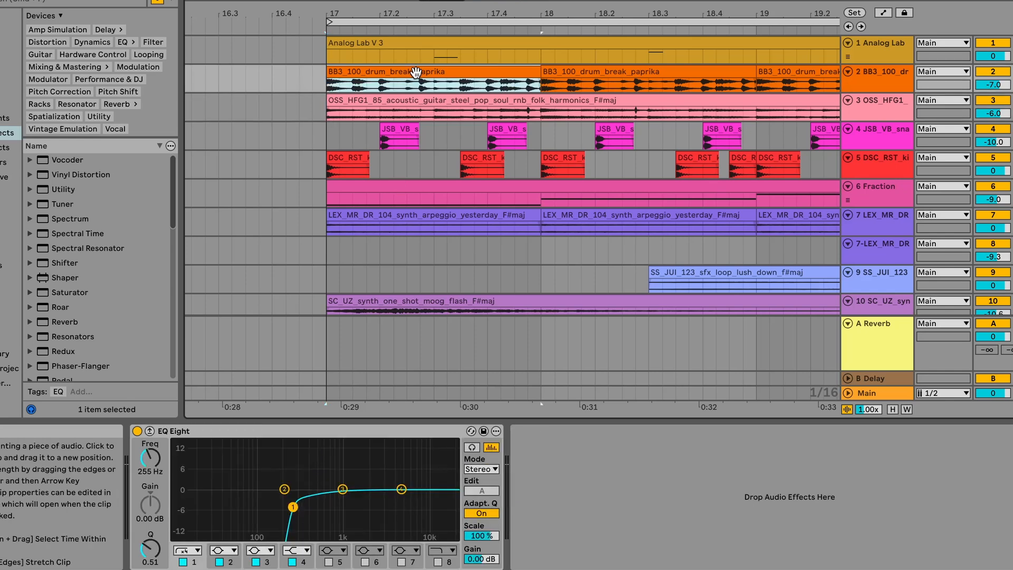
pyautogui.click(369, 113)
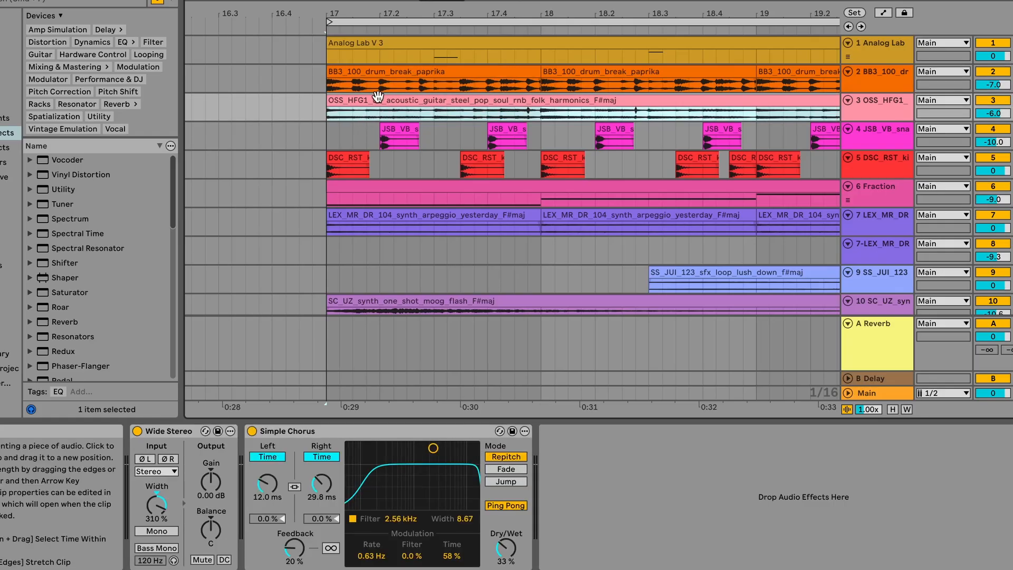
pyautogui.scroll(-1, 375, 104)
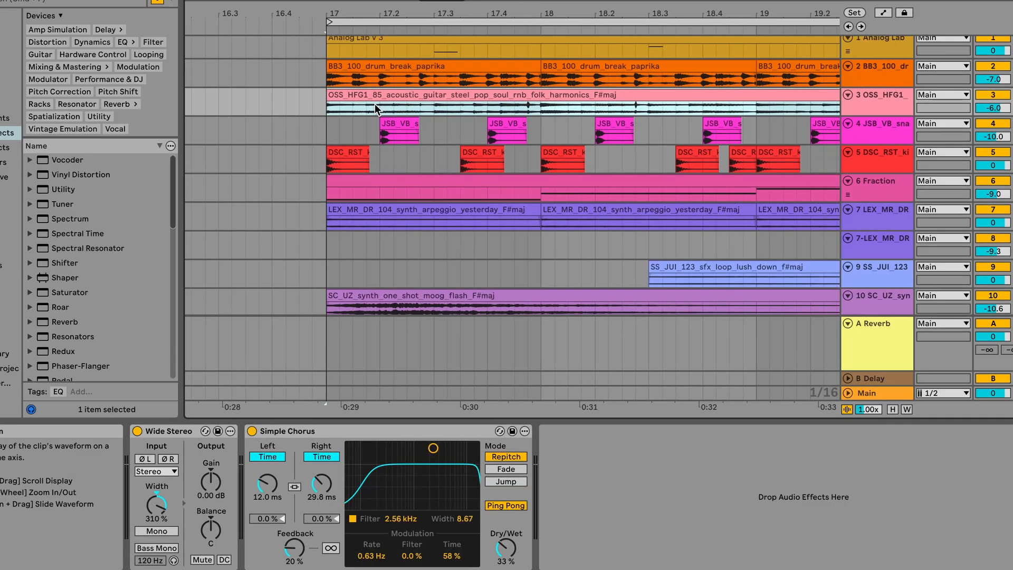
pyautogui.press('space')
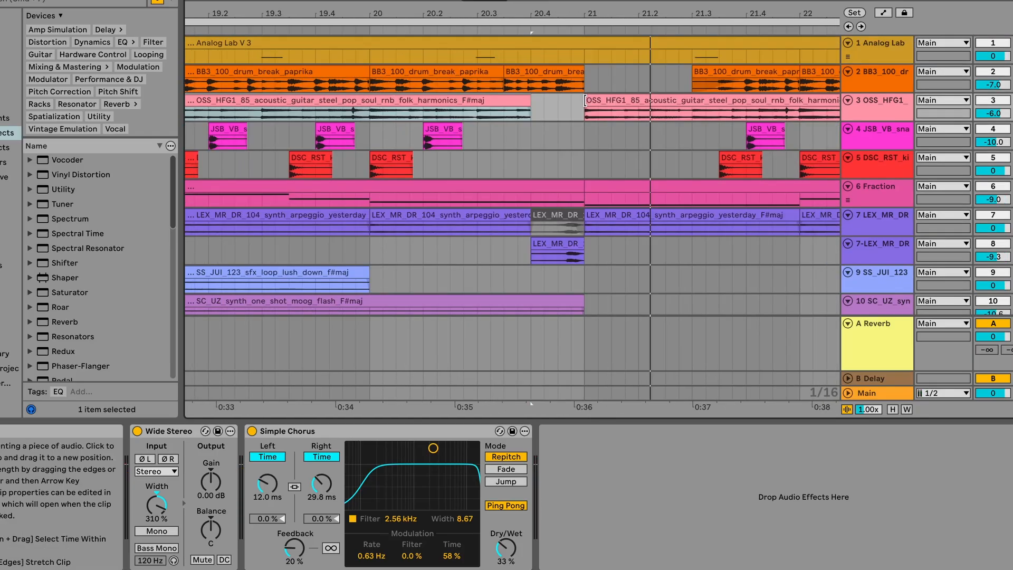
# - Play the track 3 guitar clip from bar 17 with its Wide Stereo and Simple Chorus devices bypassed
pyautogui.click(587, 103)
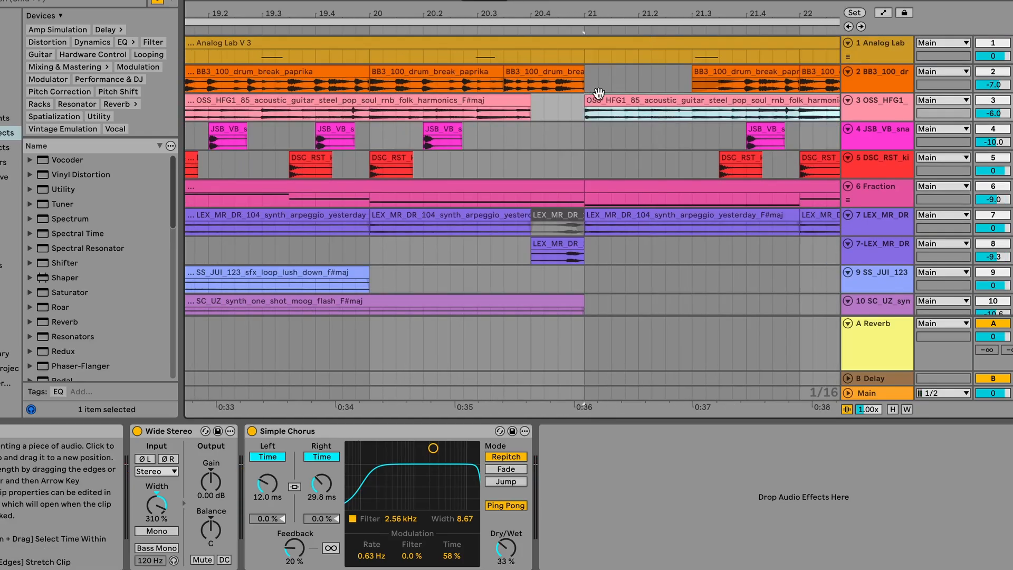
pyautogui.hscroll(-10, 552, 122)
pyautogui.click(411, 80)
pyautogui.press('space')
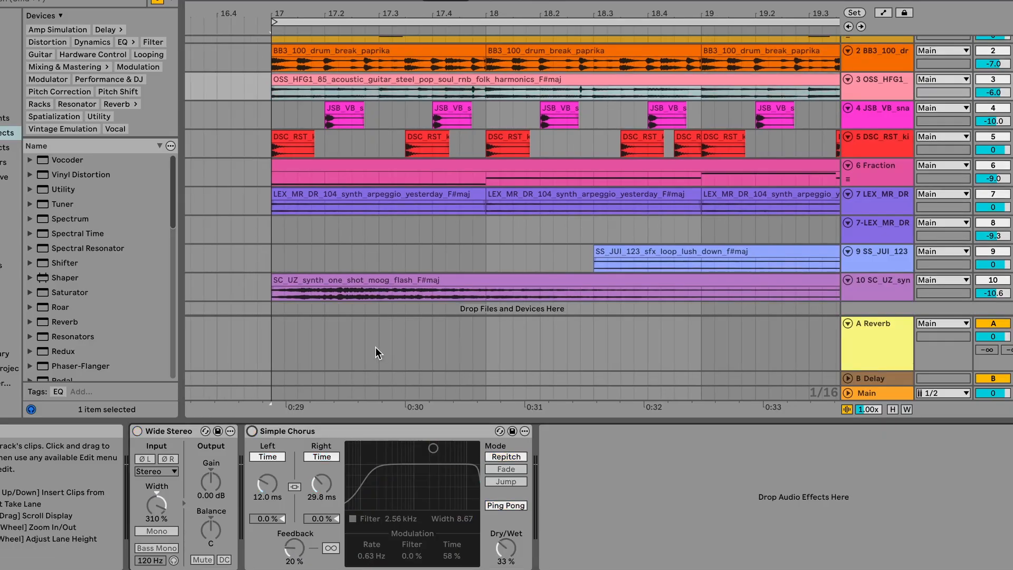
pyautogui.press('space')
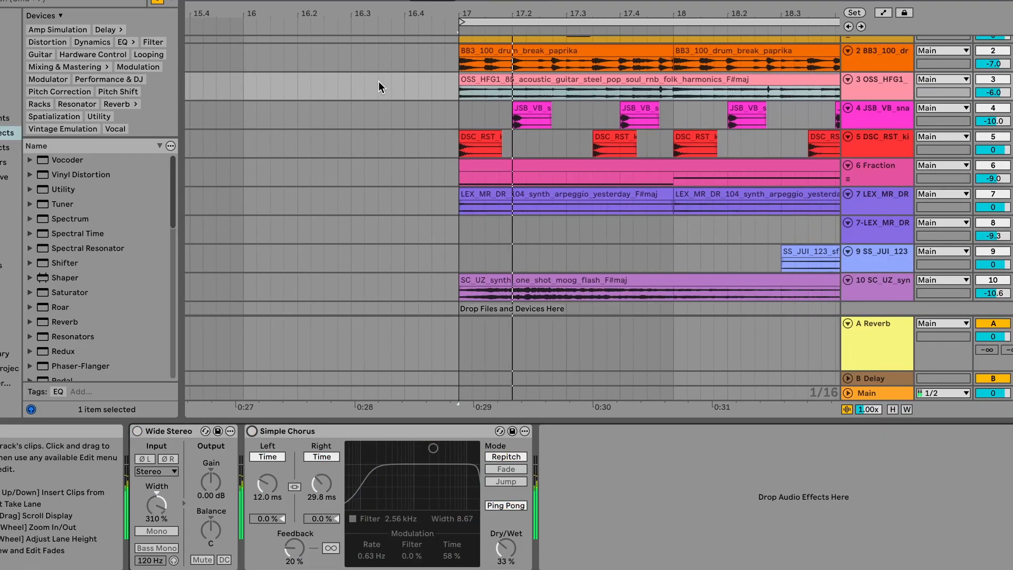
# - Turn on Wide Stereo and Simple Chorus on the guitar track and replay the clip from its start
pyautogui.click(137, 432)
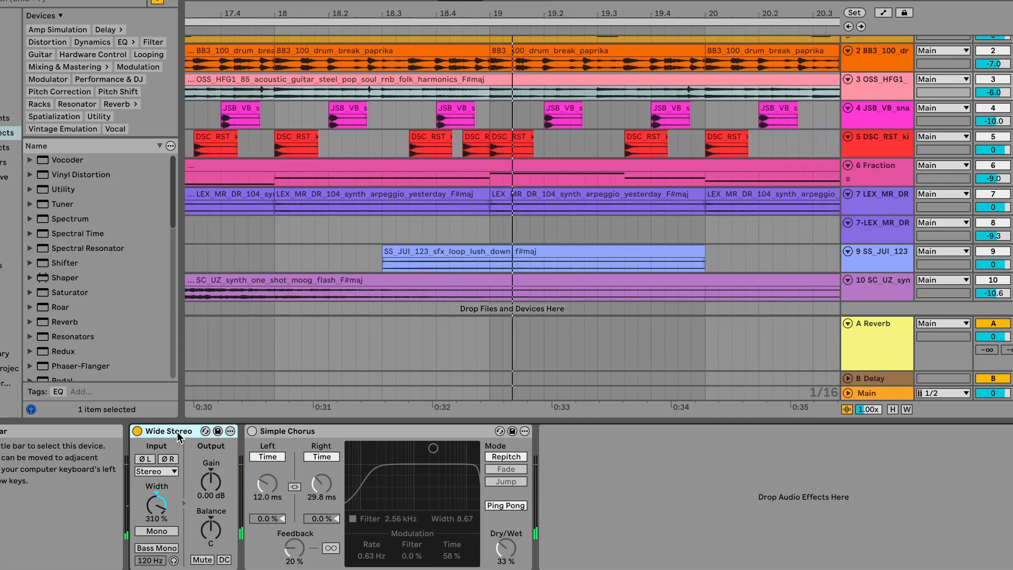
pyautogui.click(252, 431)
pyautogui.click(307, 431)
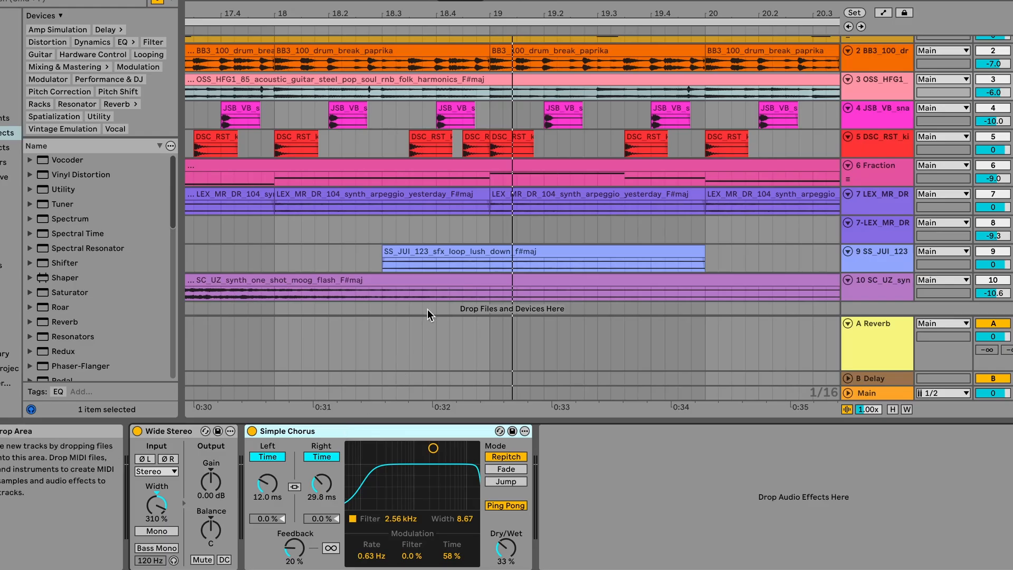
pyautogui.click(347, 90)
pyautogui.press('space')
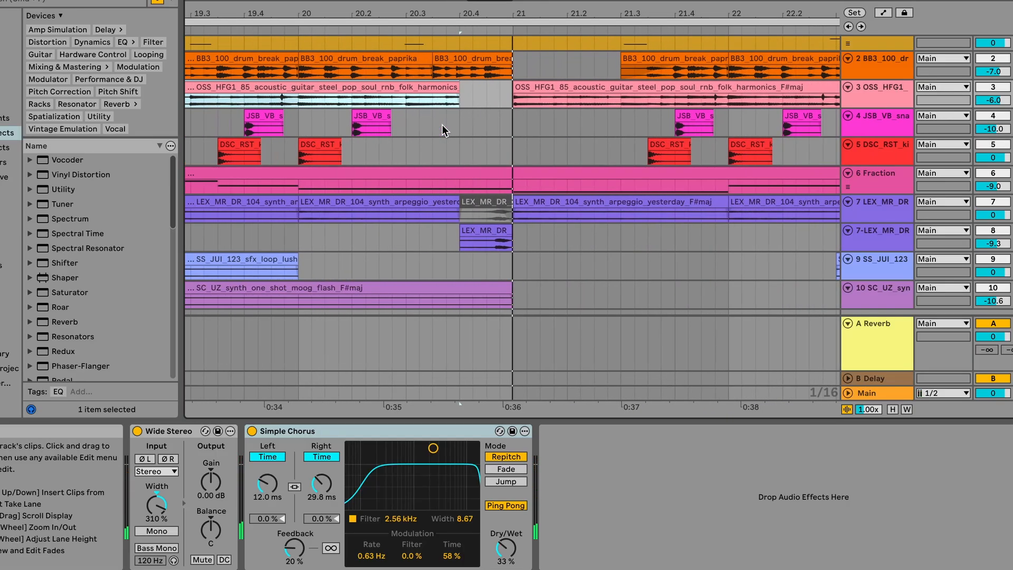
# - Open the notes of the Analog Lab V 3 MIDI clip on track 1 and play it from bar 17
pyautogui.hscroll(-8, 442, 125)
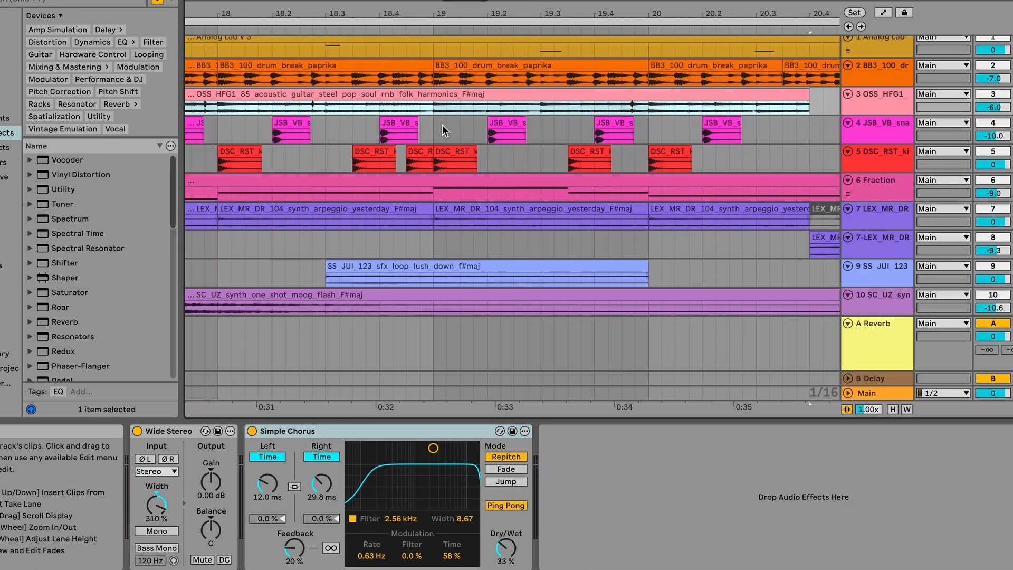
pyautogui.hscroll(-3, 442, 124)
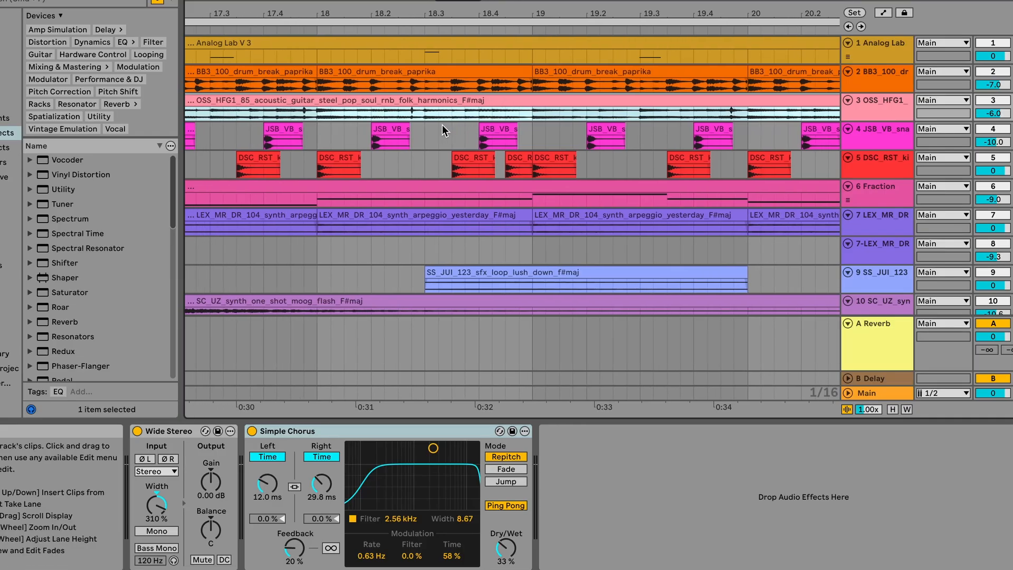
pyautogui.hscroll(-8, 442, 124)
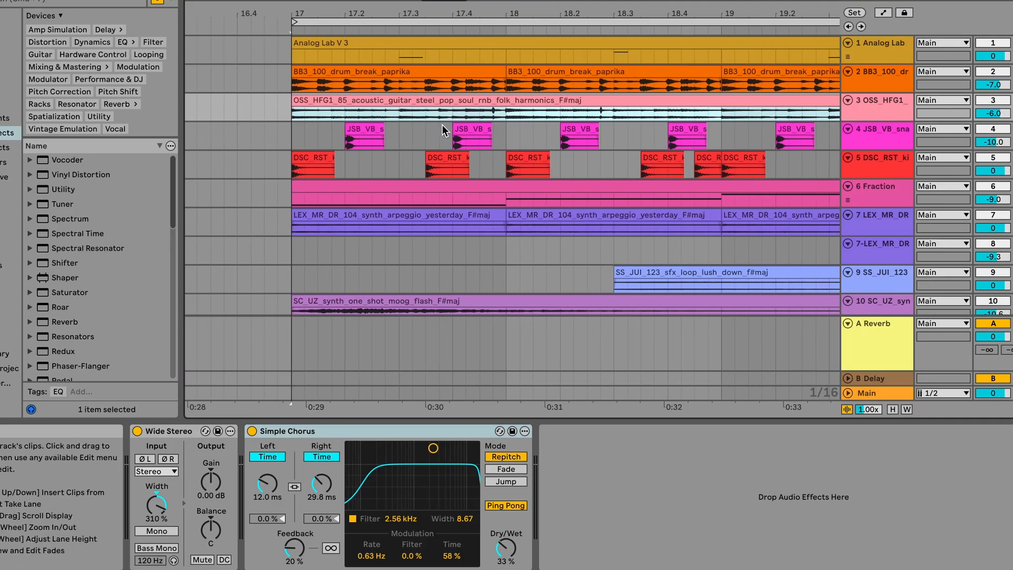
pyautogui.click(515, 45)
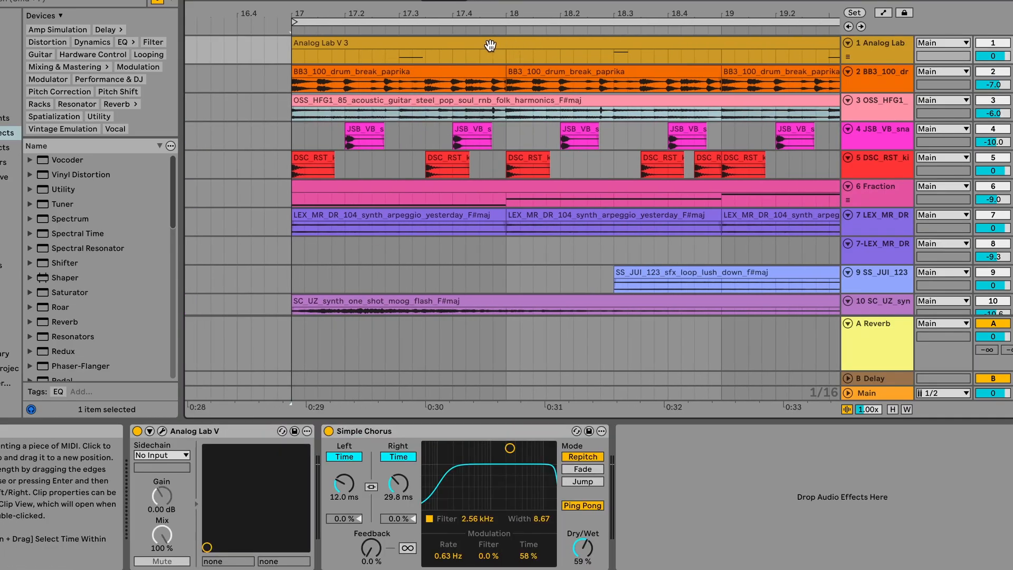
pyautogui.click(490, 45)
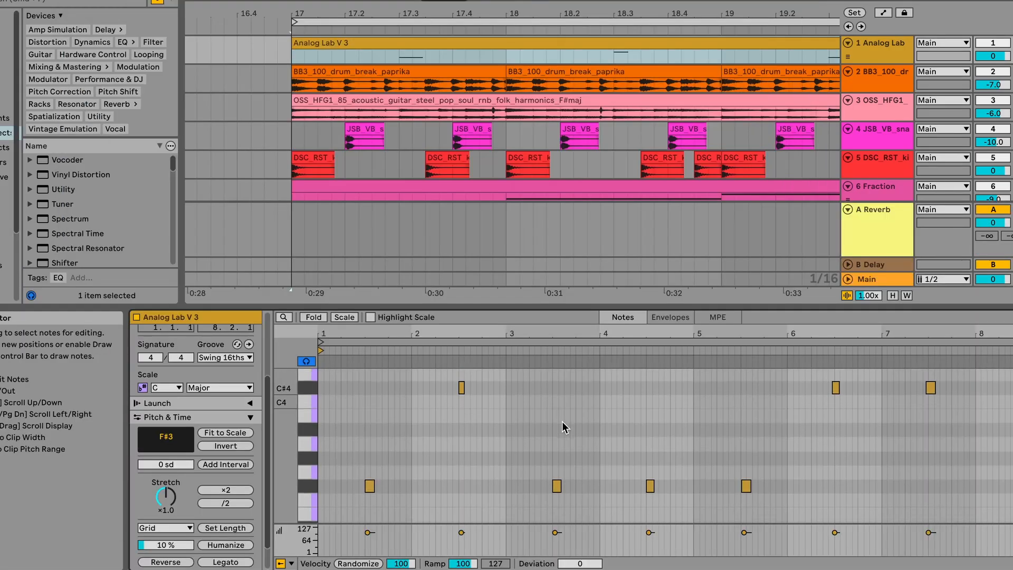
pyautogui.press('space')
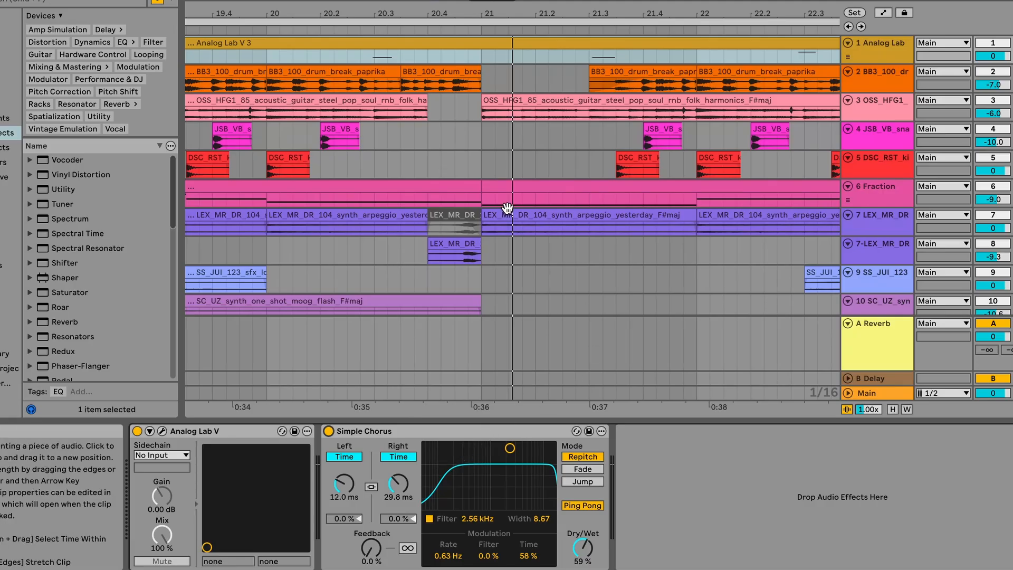
# - Play the drum break on track 2 from bar 17 with its EQ Eight active
pyautogui.hscroll(-5, 507, 208)
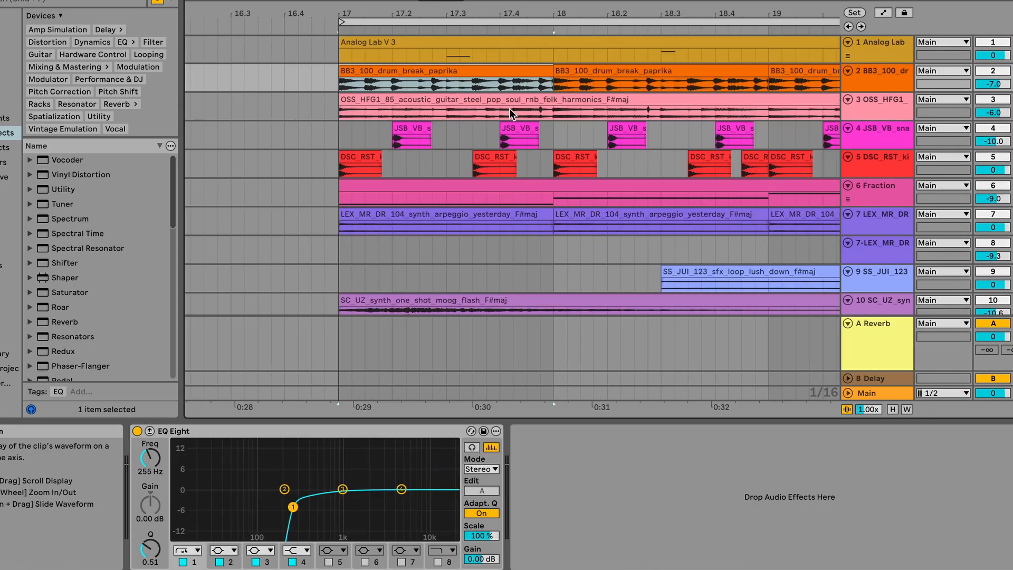
pyautogui.press('space')
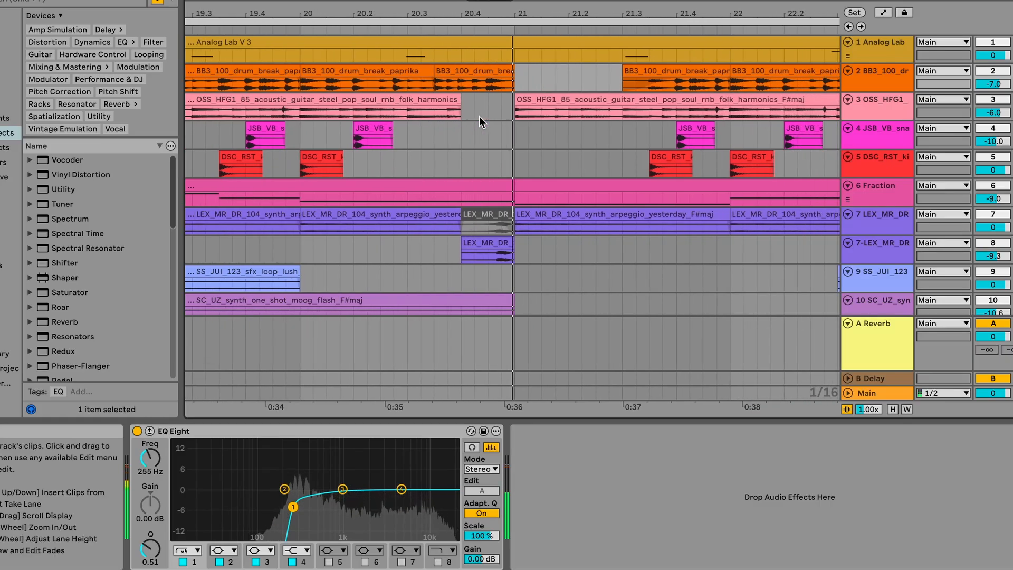
pyautogui.press('space')
# - Audition the drum break from bar 20 with EQ Eight bypassed, and turn the EQ back on
pyautogui.hscroll(-3, 375, 87)
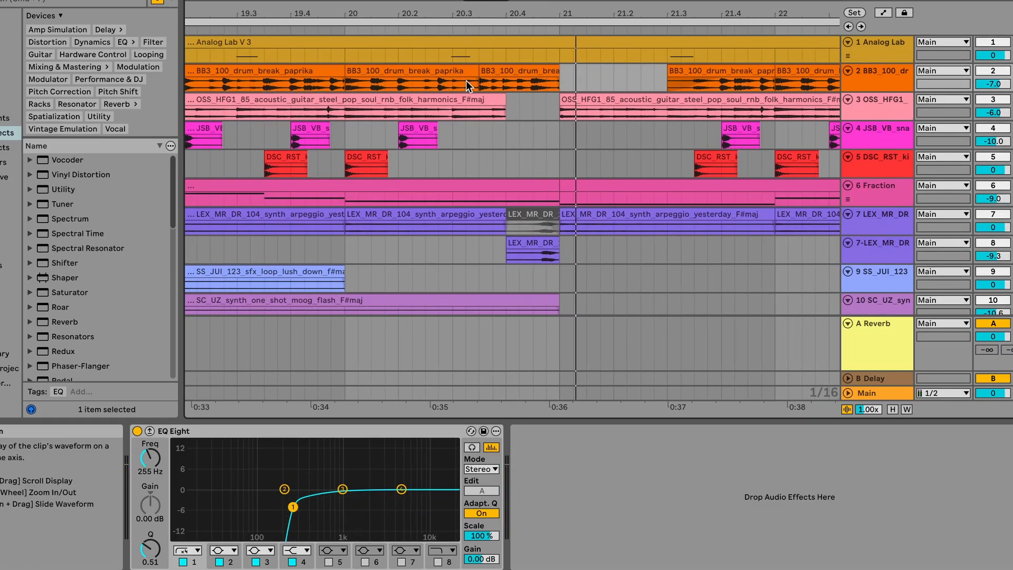
pyautogui.hscroll(-5, 449, 67)
pyautogui.click(450, 66)
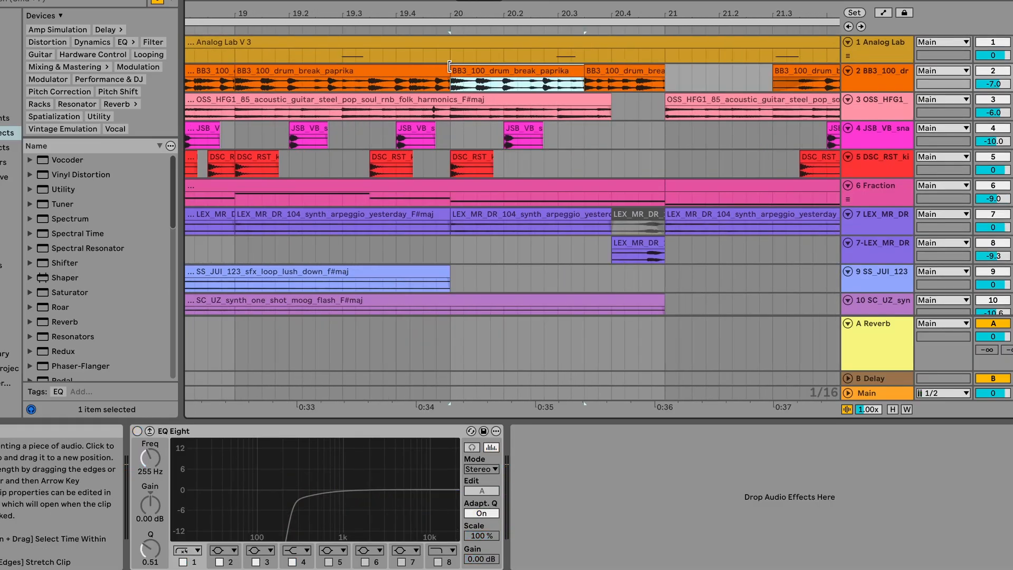
pyautogui.press('space')
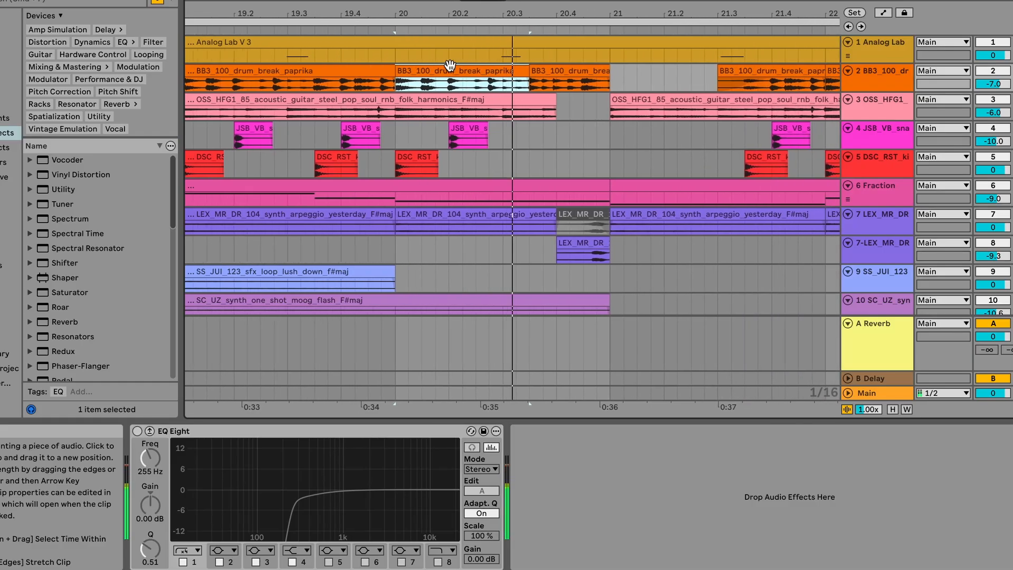
pyautogui.click(137, 430)
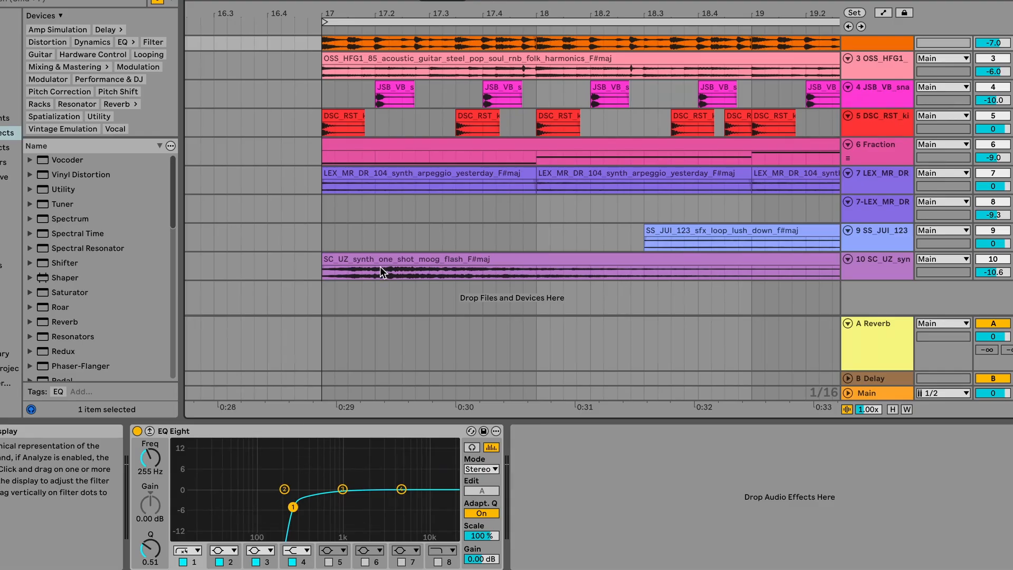
# - Audition the kick clips on track 5 and the JSB_VB clips on track 4 from bar 17
pyautogui.click(339, 120)
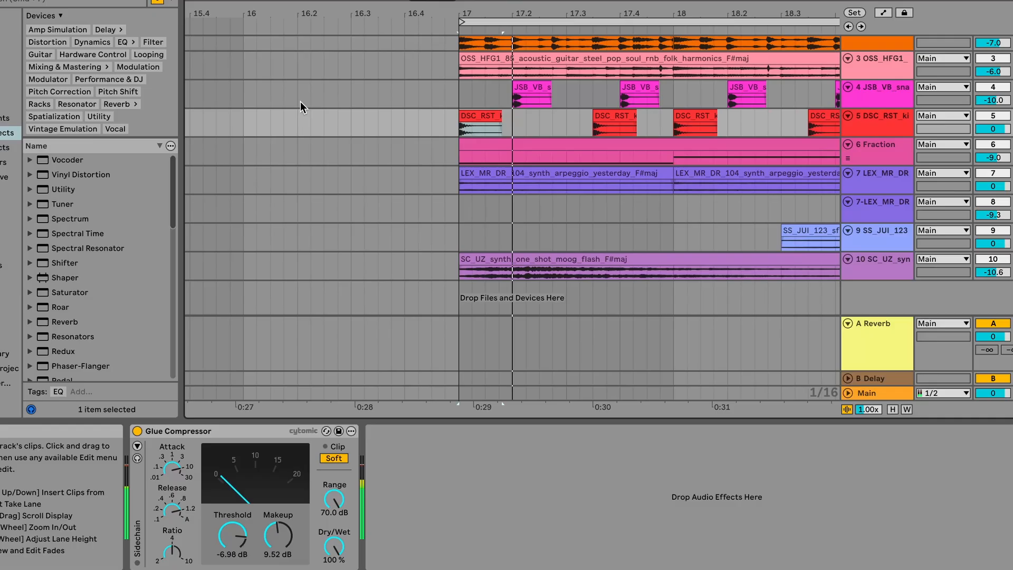
pyautogui.click(391, 97)
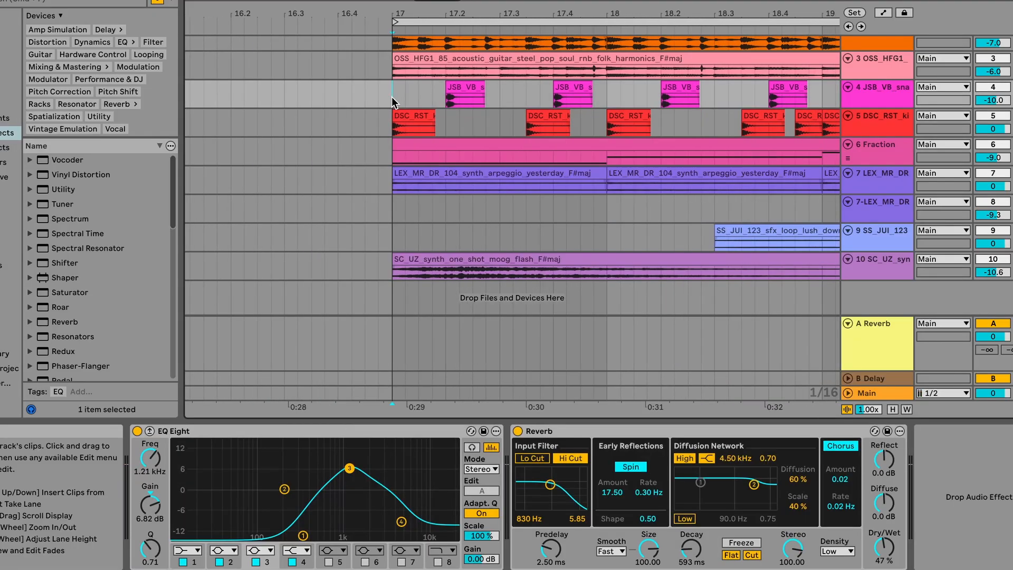
pyautogui.press('space')
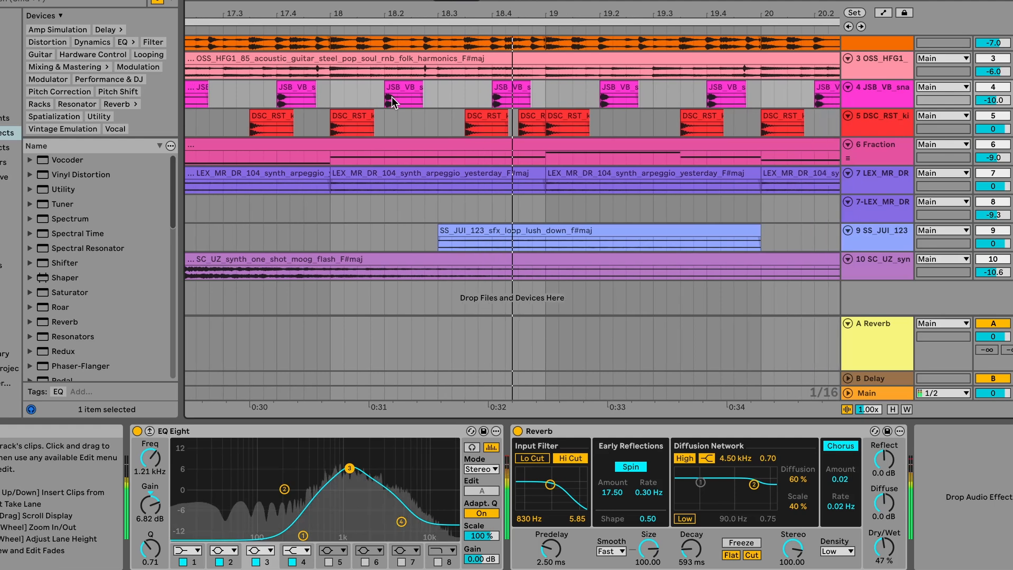
pyautogui.press('space')
# - Audition track 4 with EQ Eight and Reverb bypassed, and compare the kick track by toggling its Glue Compressor
pyautogui.press('0')
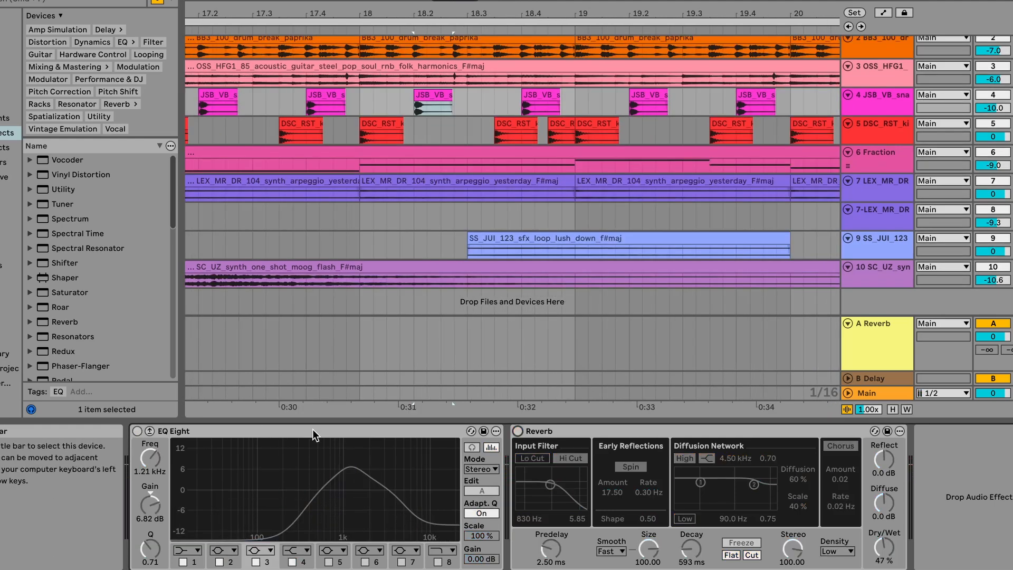
pyautogui.press('space')
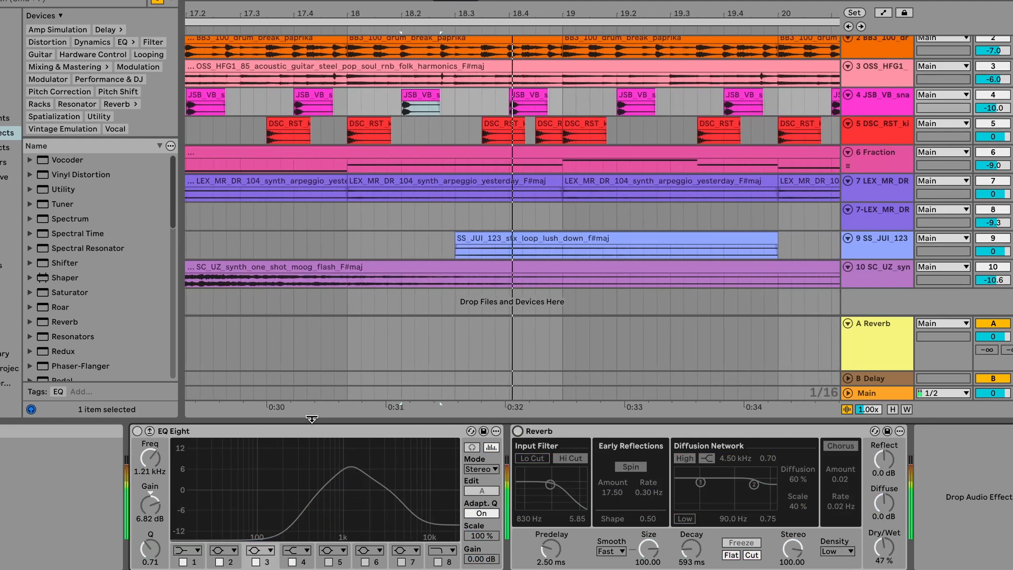
pyautogui.press('0')
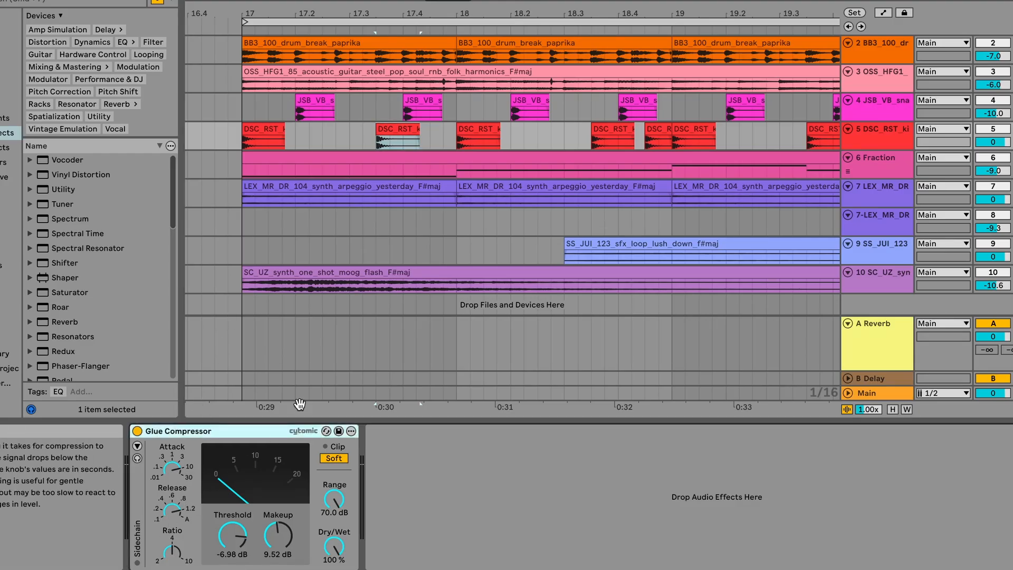
pyautogui.click(137, 432)
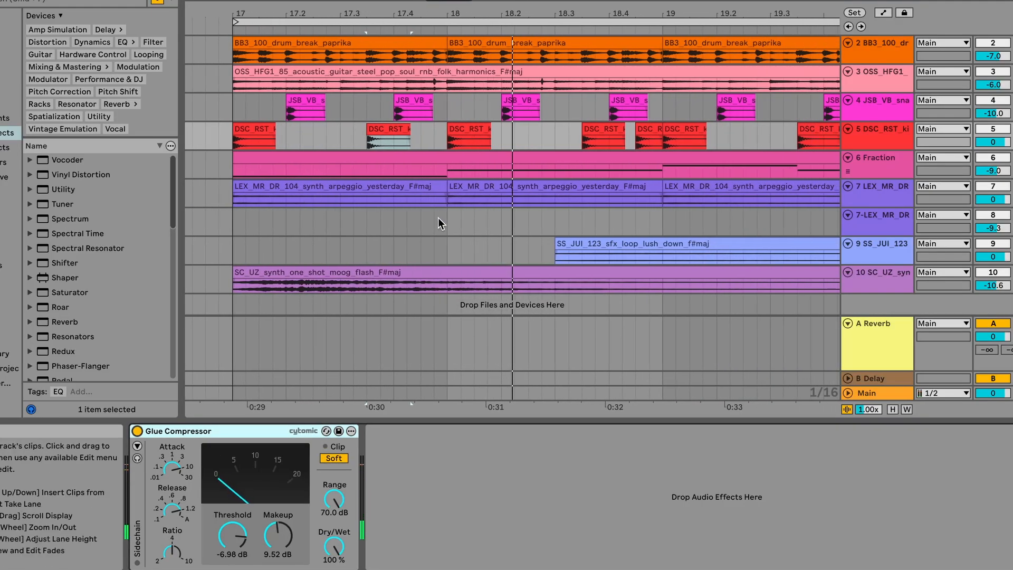
# - Open the notes of the Fraction clip on track 6 and play it with Amp, Erosion and Compressor bypassed
pyautogui.click(348, 167)
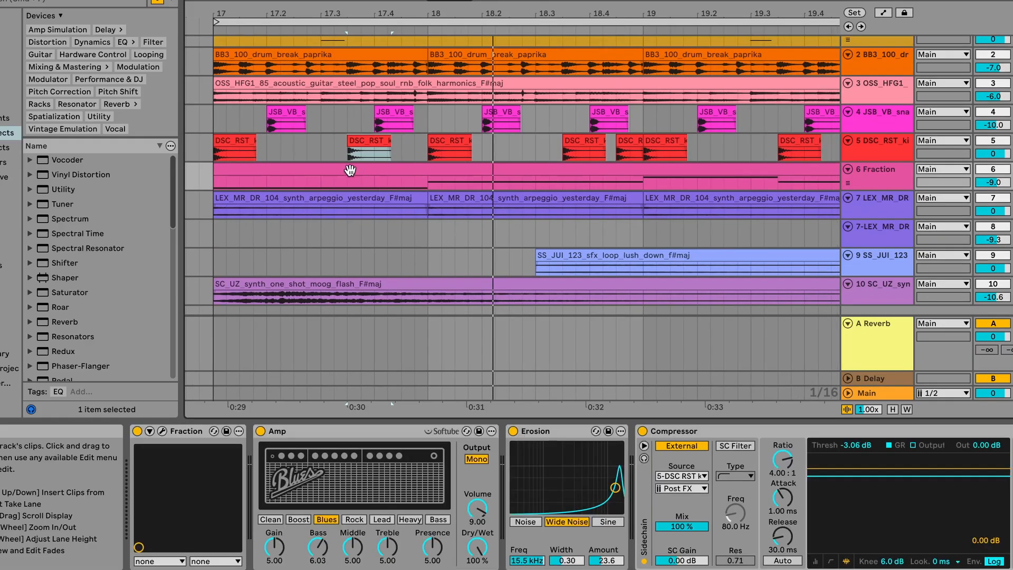
pyautogui.scroll(1, 380, 170)
pyautogui.hscroll(-1, 380, 171)
pyautogui.click(276, 189)
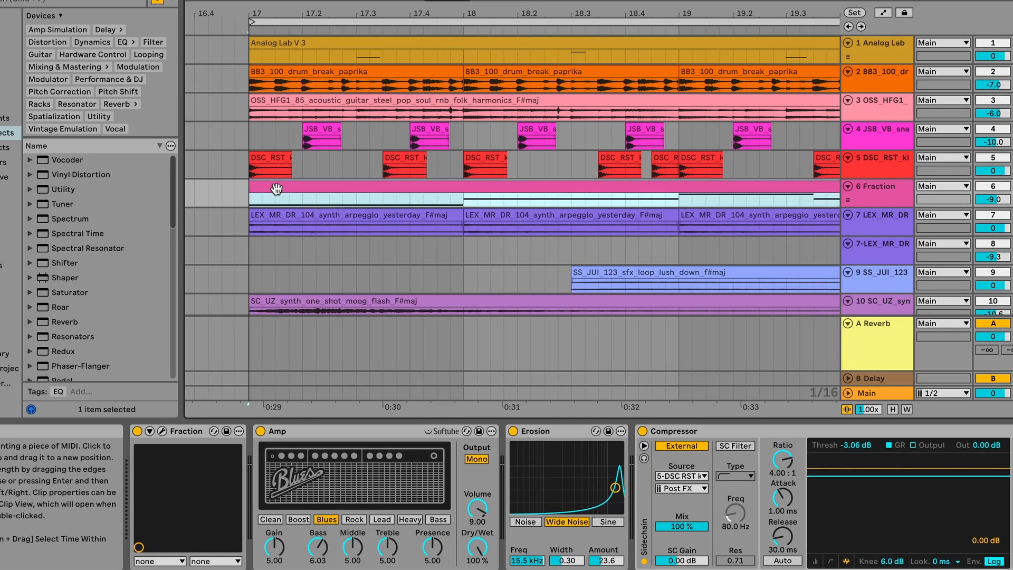
pyautogui.click(162, 431)
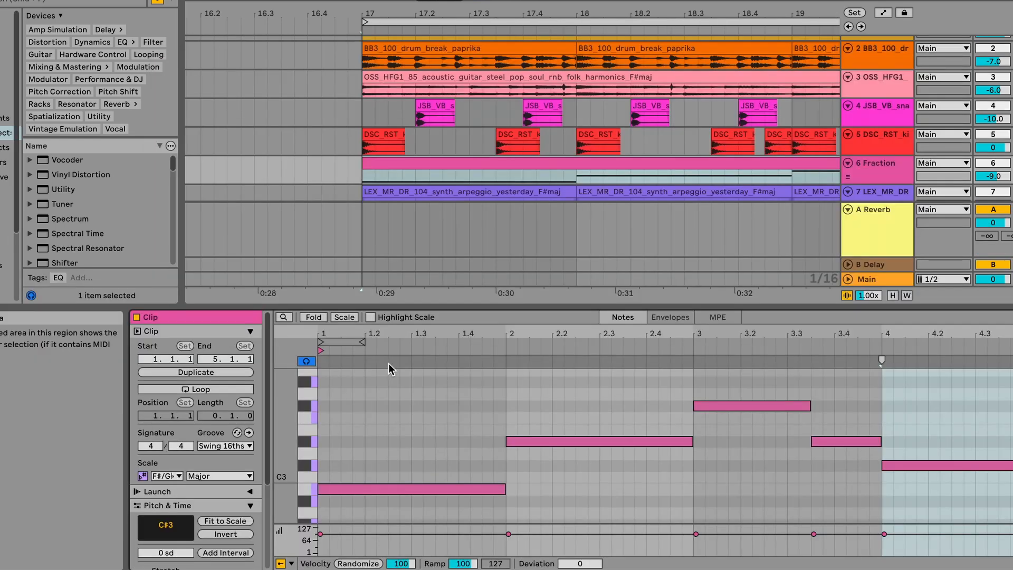
pyautogui.press('space')
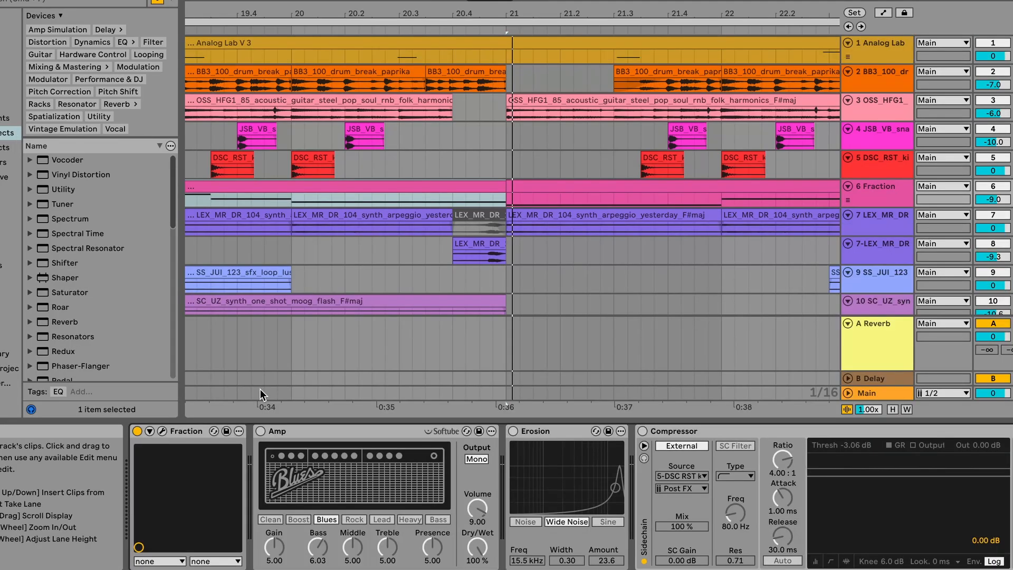
# - Turn on the Amp device on the Fraction track and replay its clip from bar 17
pyautogui.click(260, 431)
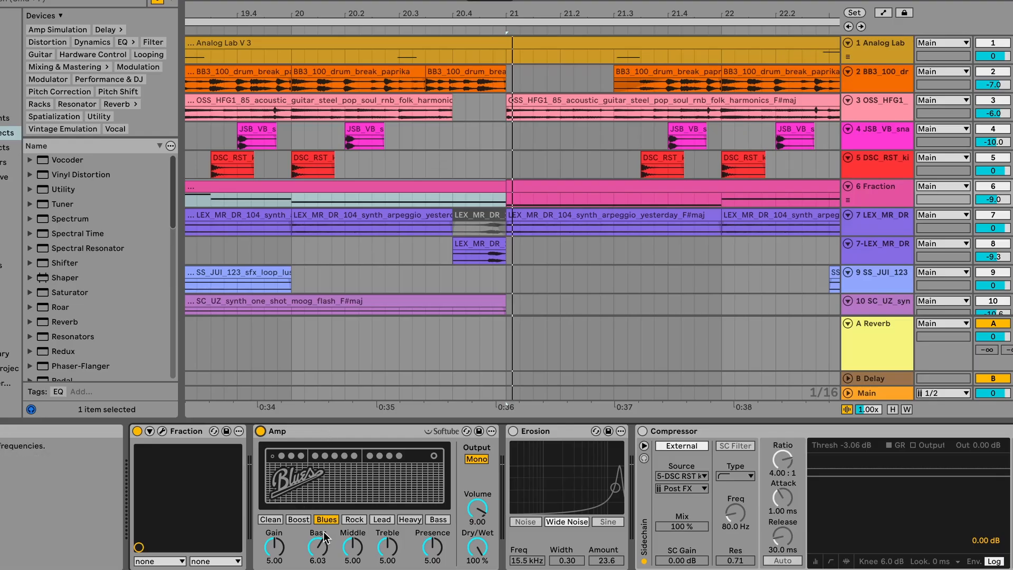
pyautogui.press('space')
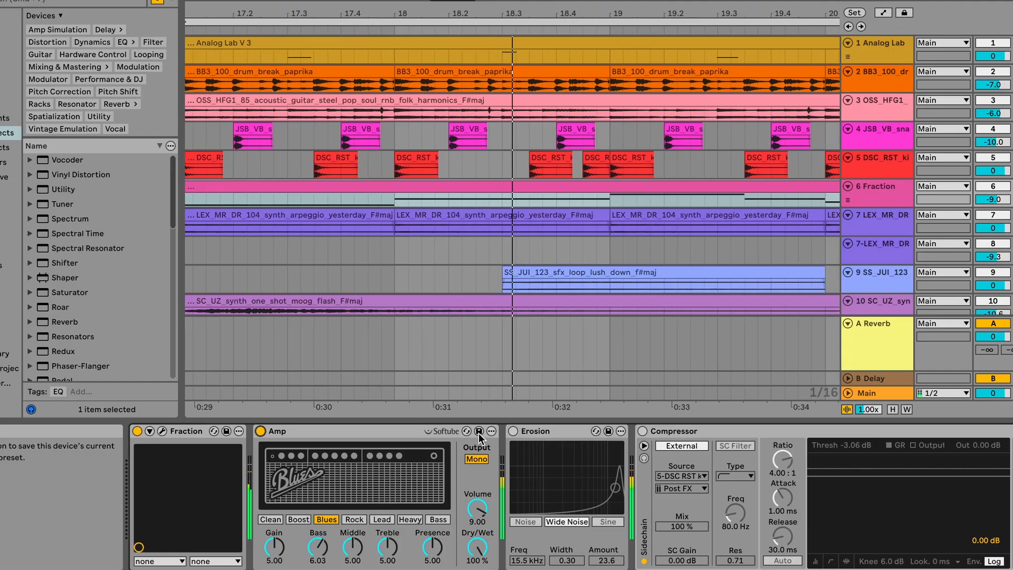
# - Turn on Erosion and the sidechained Compressor on the Fraction track, playing the track between the two changes
pyautogui.click(512, 431)
pyautogui.click(561, 436)
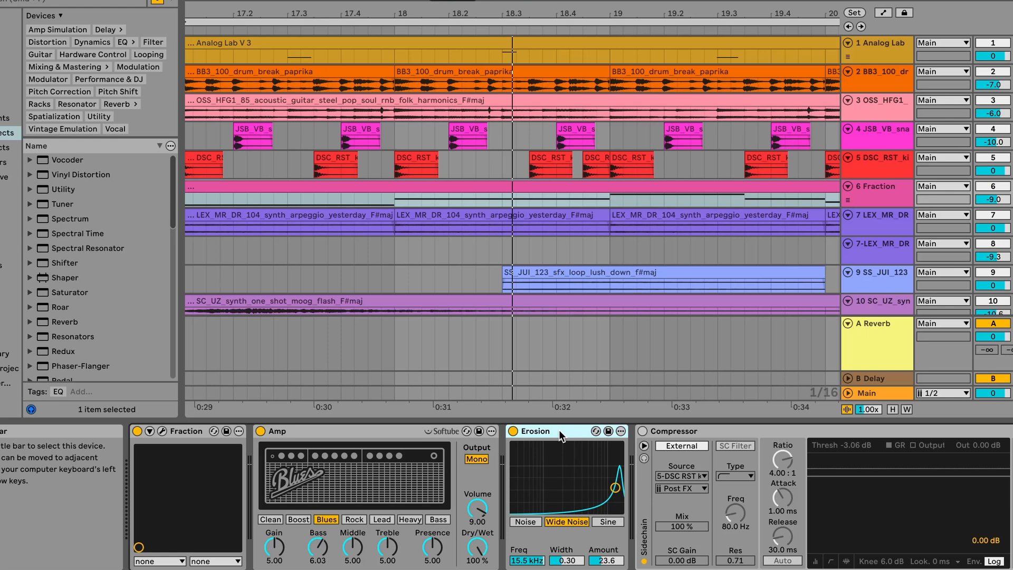
pyautogui.scroll(-1, 587, 346)
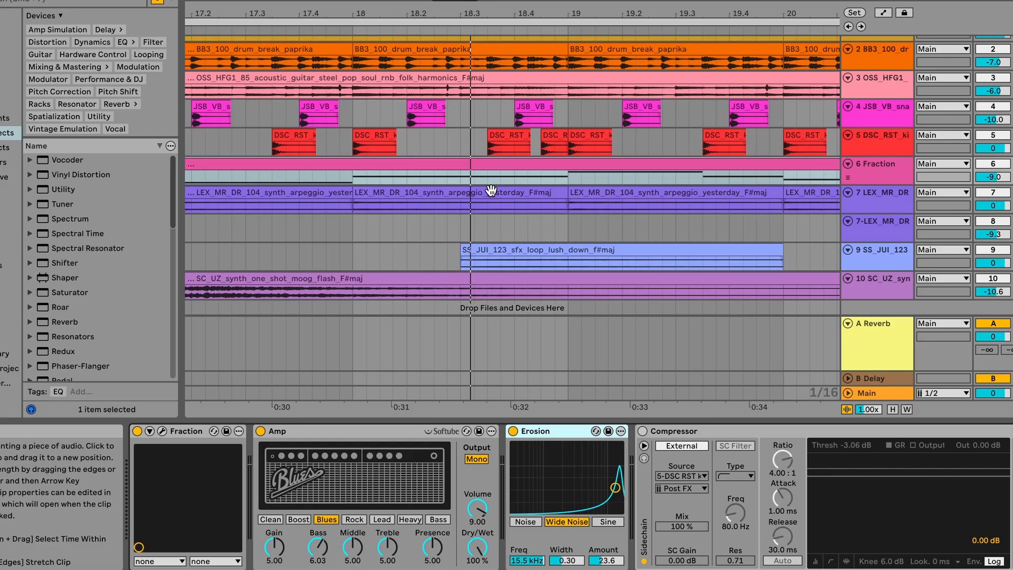
pyautogui.hscroll(-6, 490, 190)
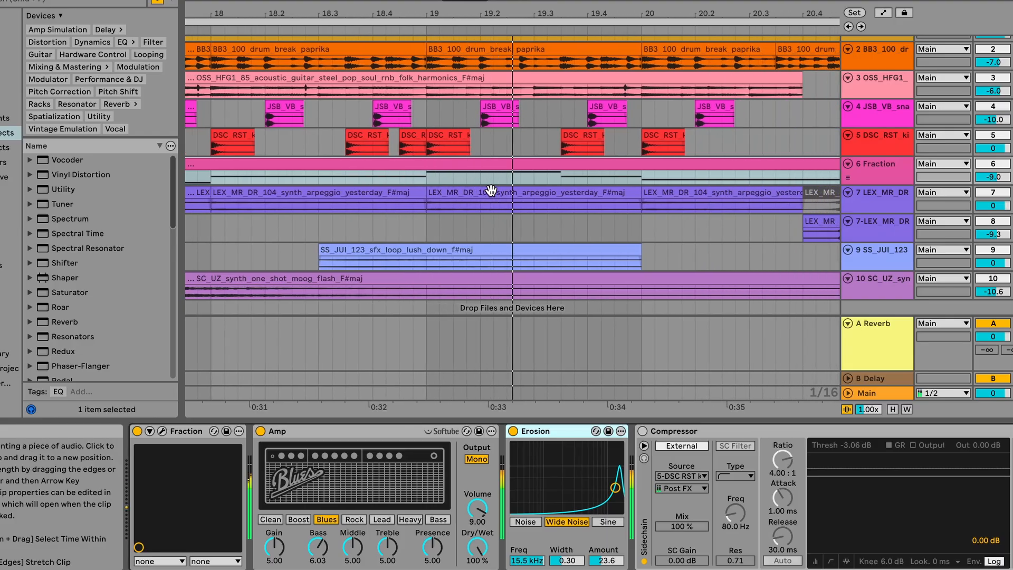
pyautogui.click(708, 434)
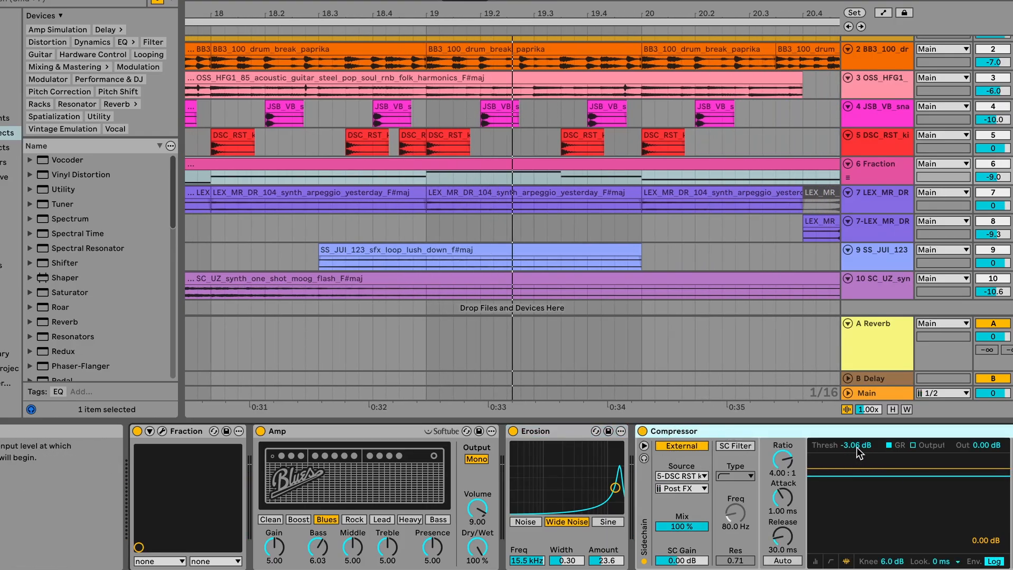
# - Audition the first synth arpeggio clip on track 7 with its start extended back to 16.3, and undo the extension
pyautogui.hscroll(-7, 622, 205)
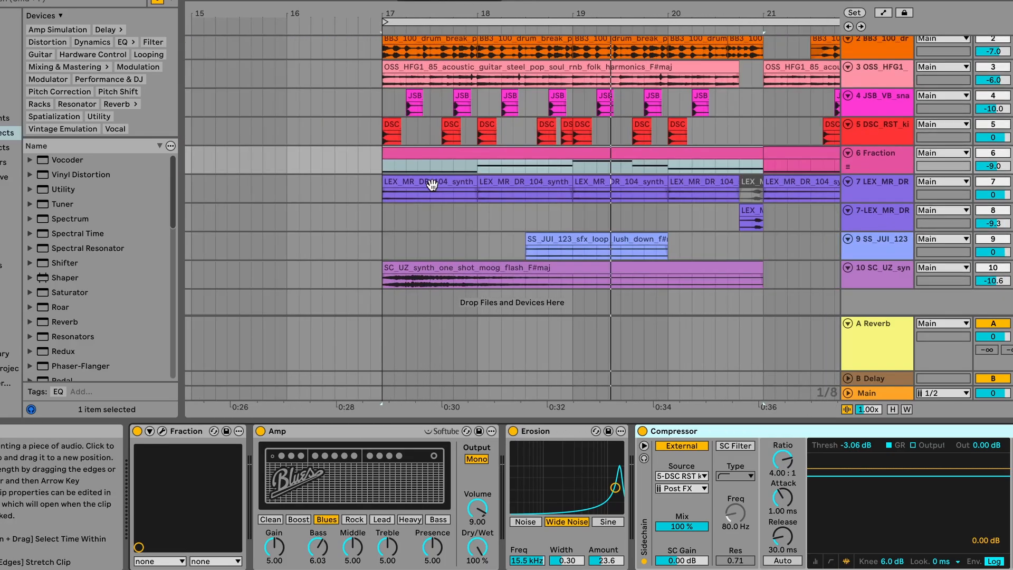
pyautogui.click(432, 184)
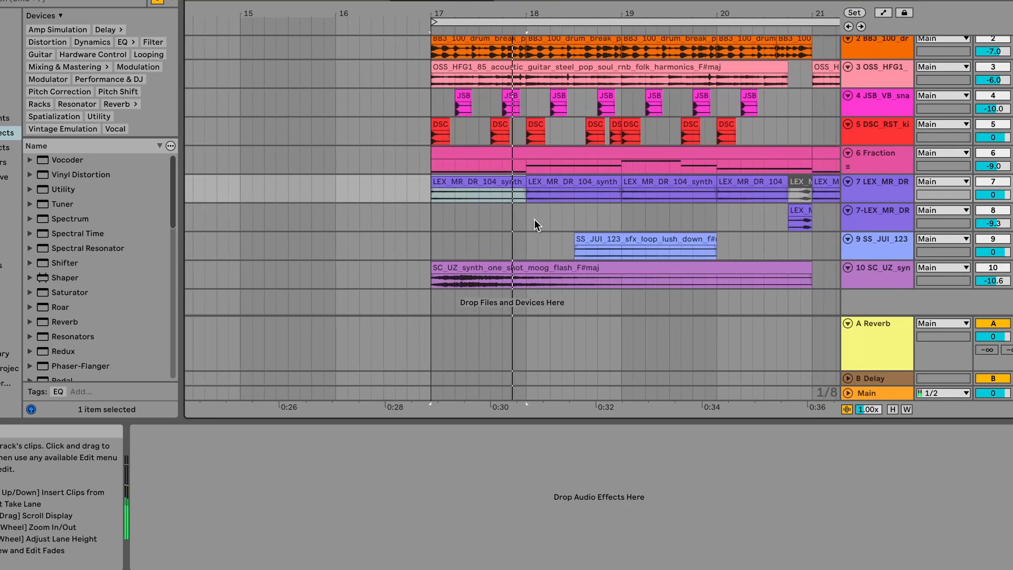
pyautogui.press('z')
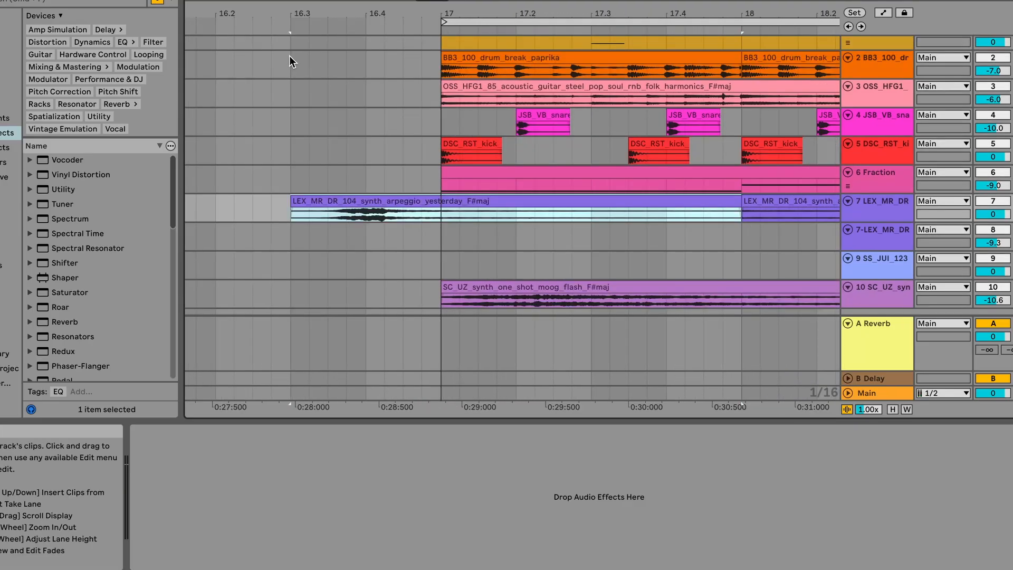
pyautogui.click(289, 56)
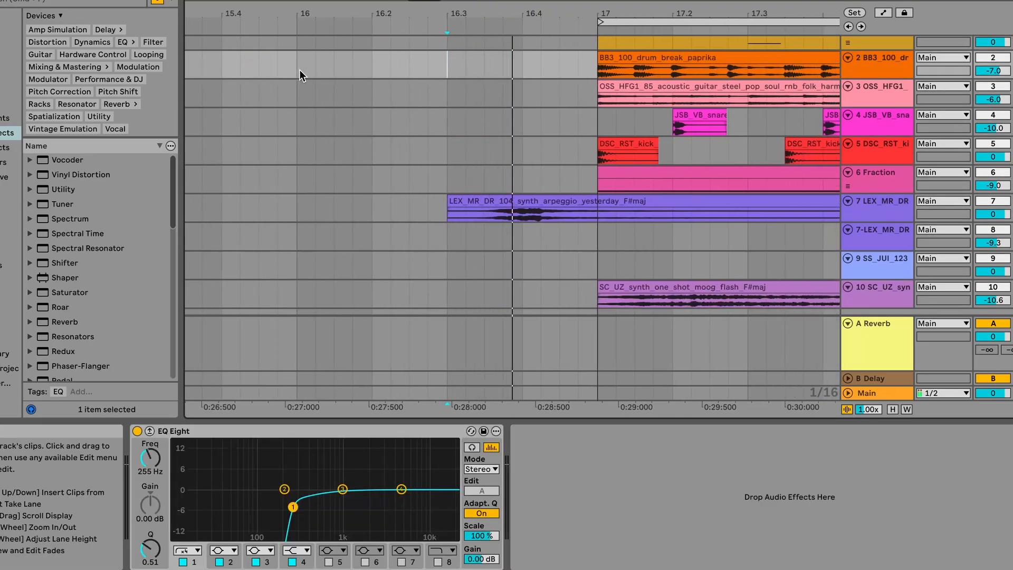
pyautogui.hotkey('ctrl', 'z')
# - Play the LEX_MR_DR synth arpeggio clips on track 7 from bar 17
pyautogui.scroll(-5, 572, 218)
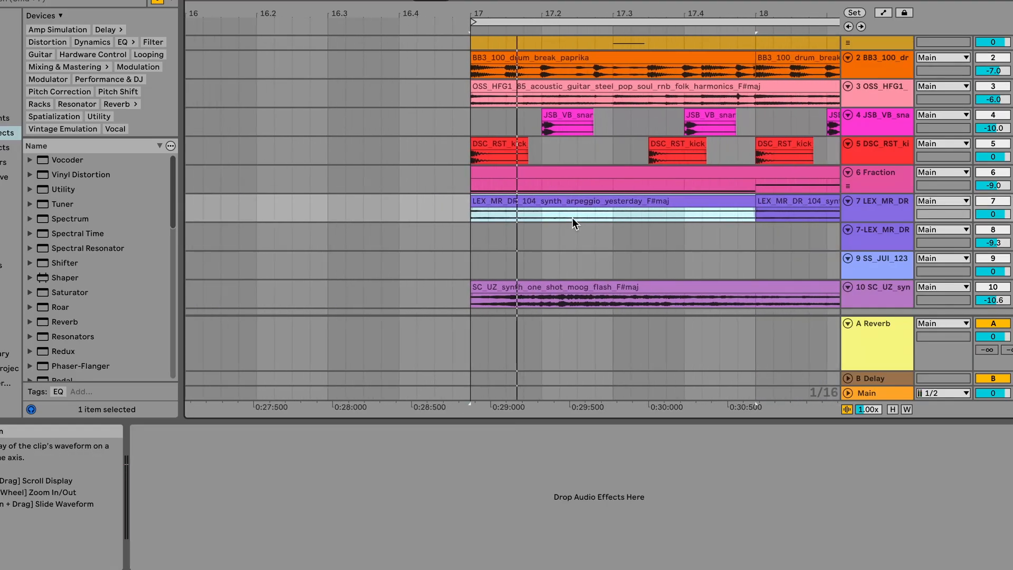
pyautogui.press('space')
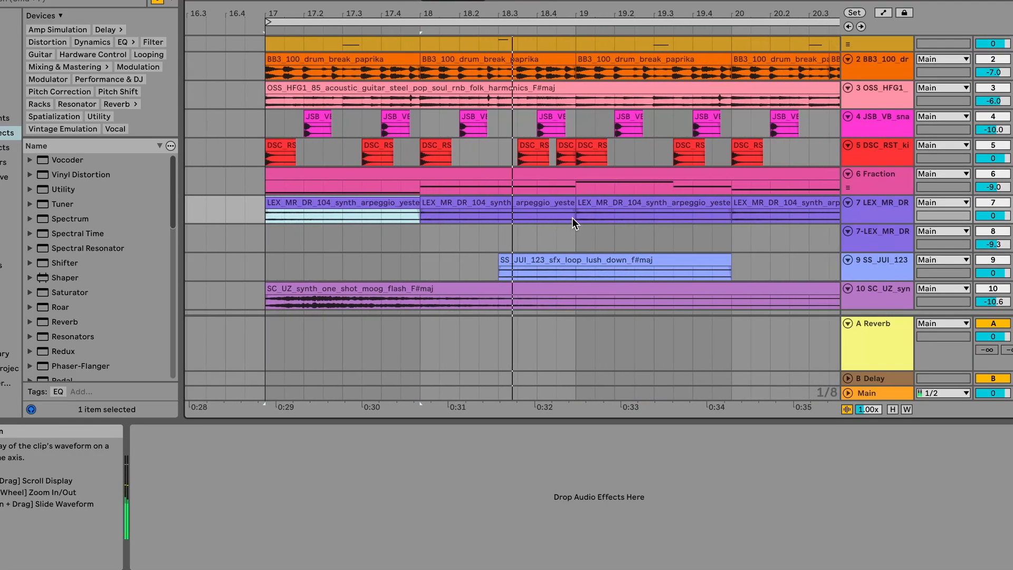
# - Audition the short LEX_MR_DR clip on track 8 before bar 21, and show its Simple Chorus device
pyautogui.scroll(3, 572, 217)
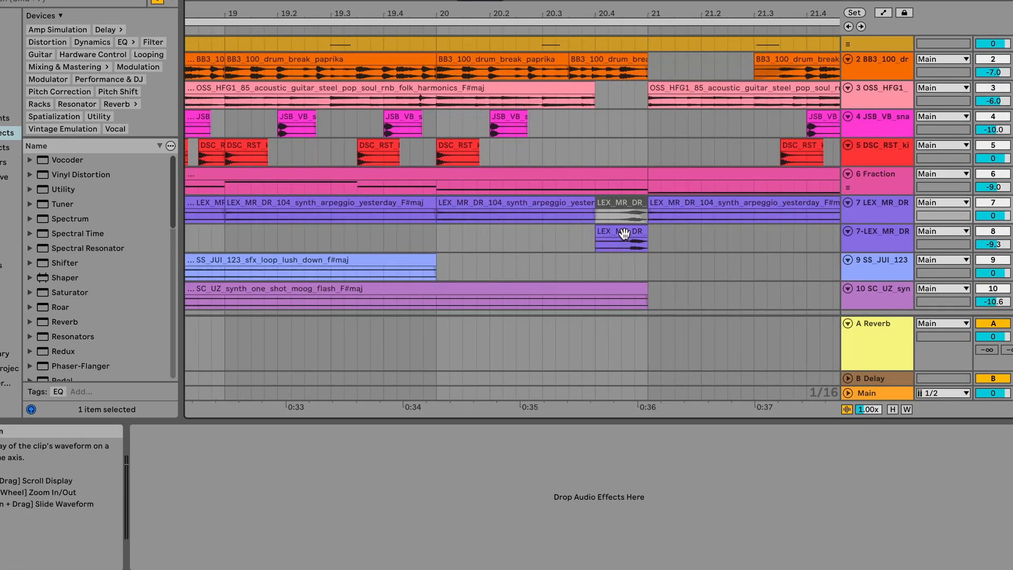
pyautogui.click(627, 234)
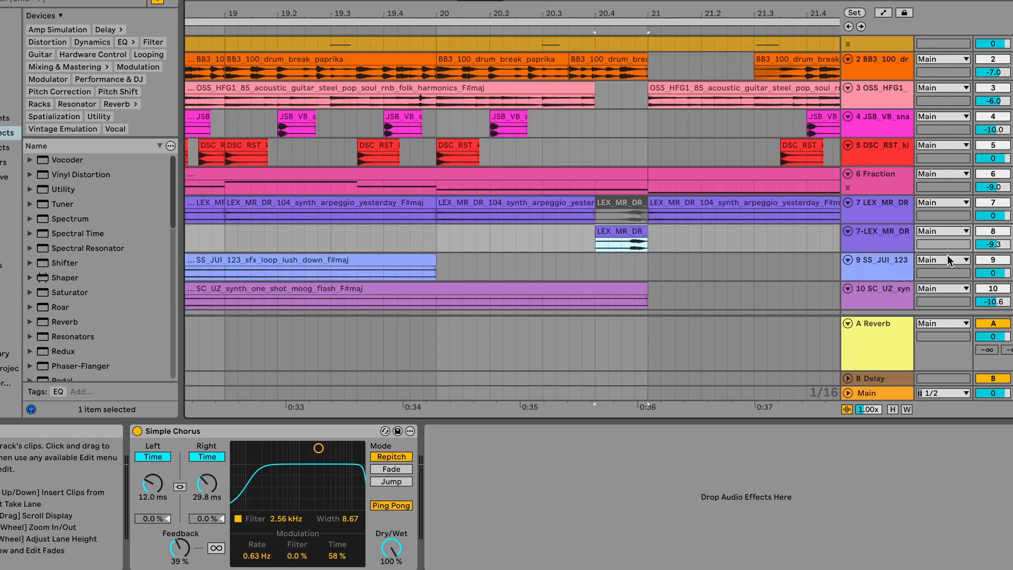
pyautogui.press('space')
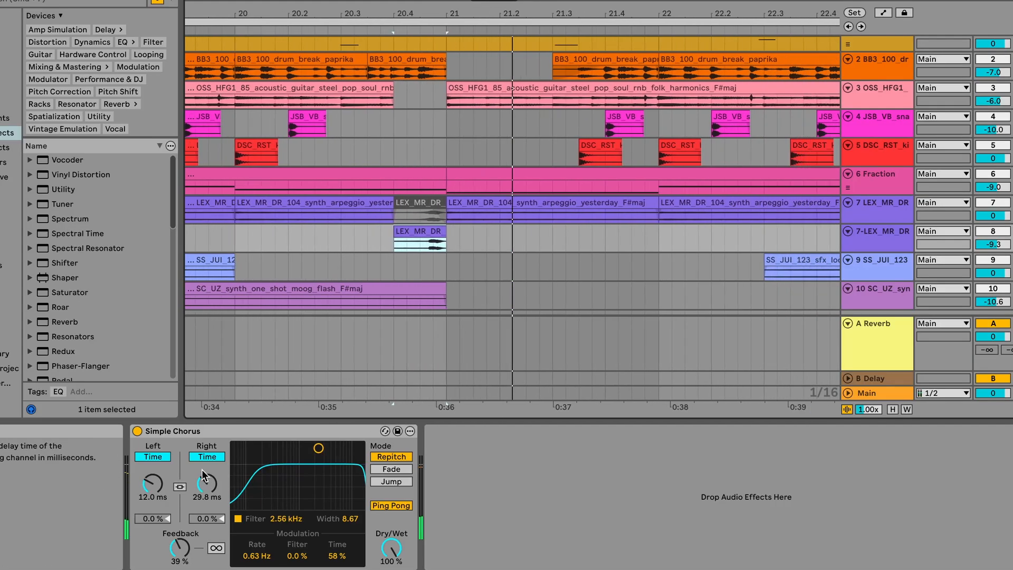
# - Audition the SS_JUI_123 sfx loop clip on track 9 from 18.3
pyautogui.hscroll(-5, 522, 245)
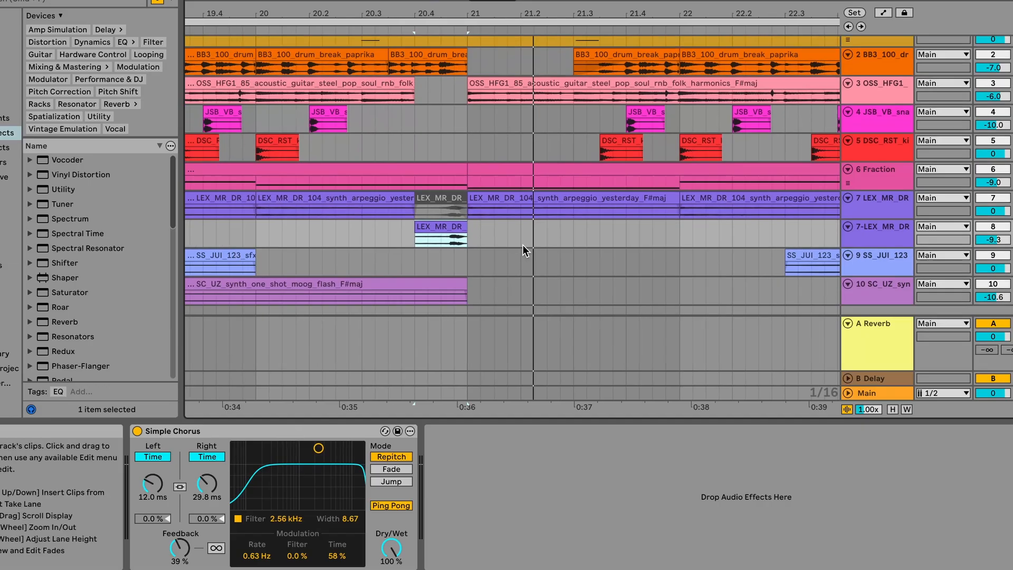
pyautogui.hscroll(-3, 523, 245)
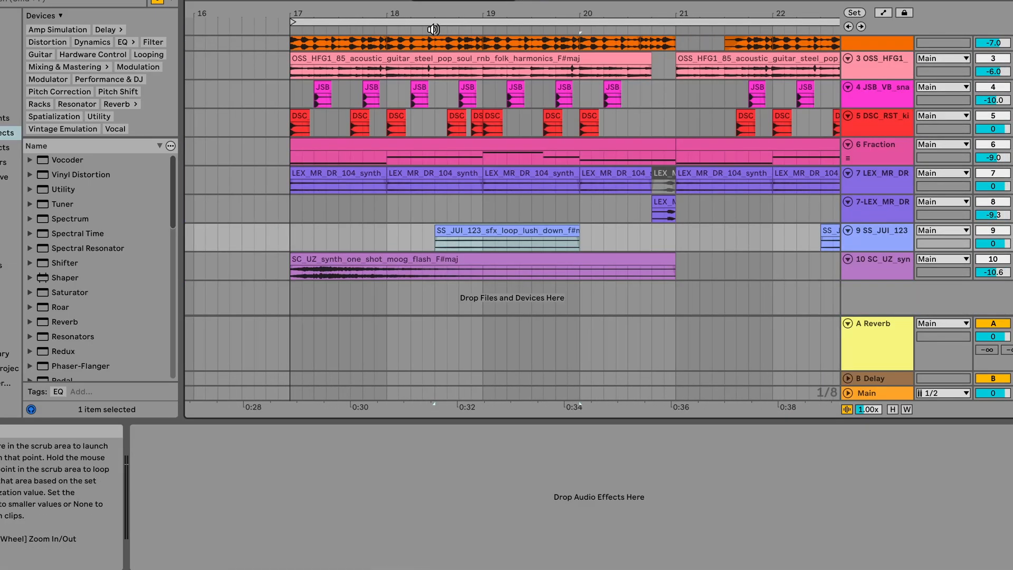
pyautogui.click(433, 29)
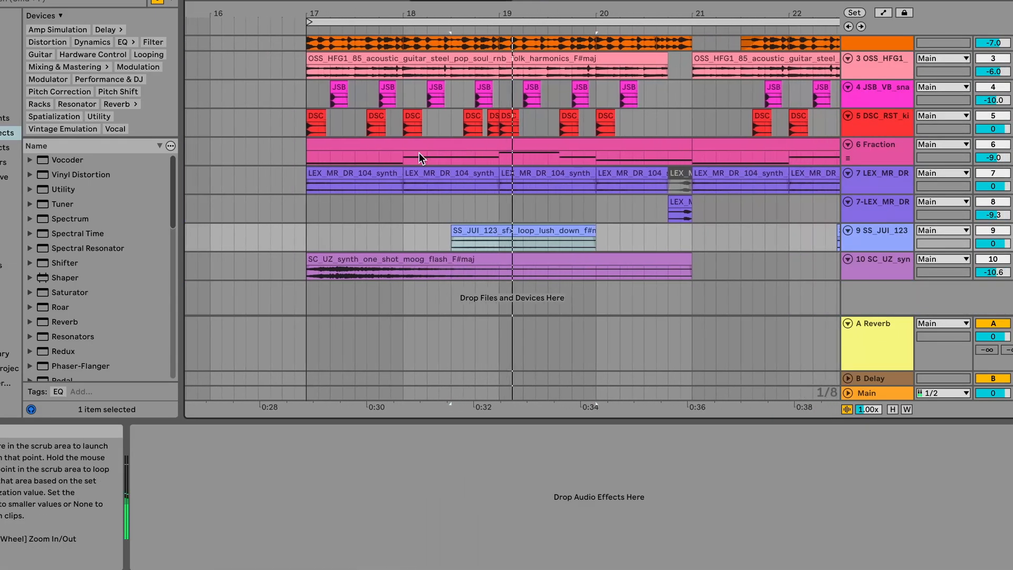
# - Audition the SC_UZ synth one-shot moog flash clip on track 10 from bar 17
pyautogui.click(222, 270)
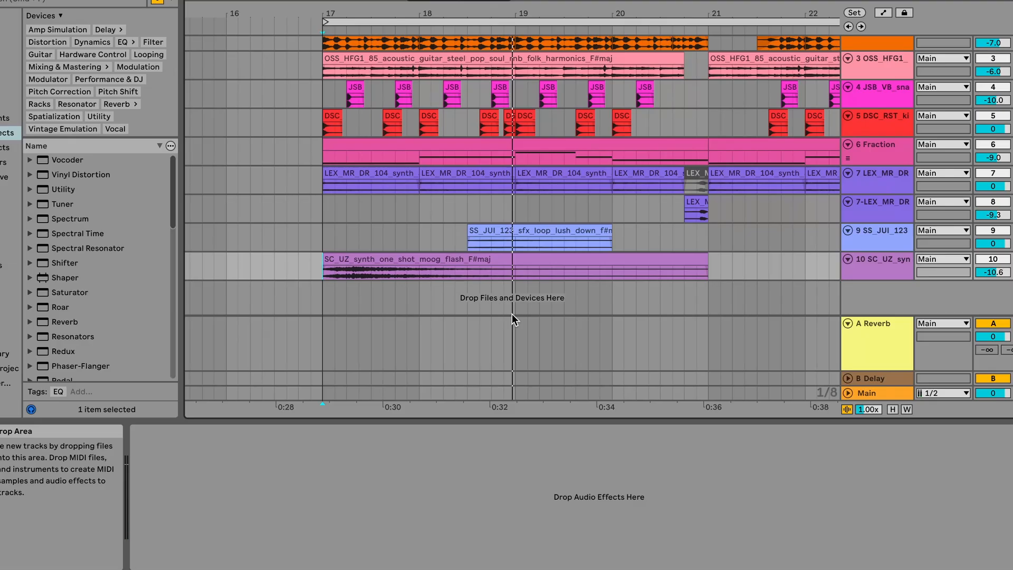
pyautogui.scroll(2, 511, 317)
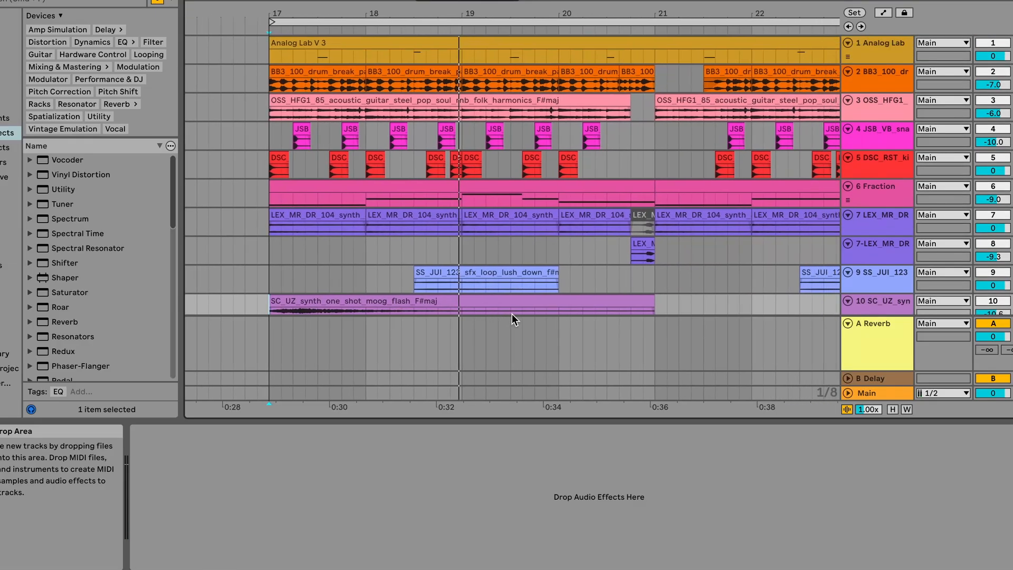